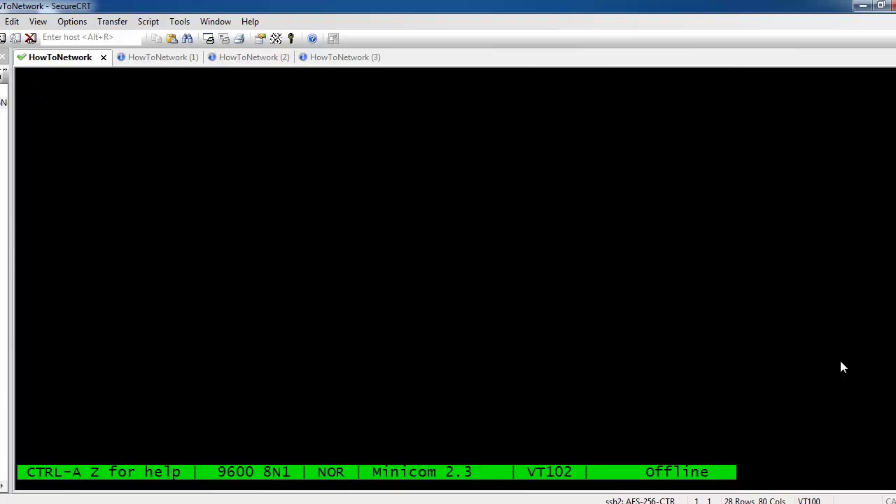
text(show spanning)
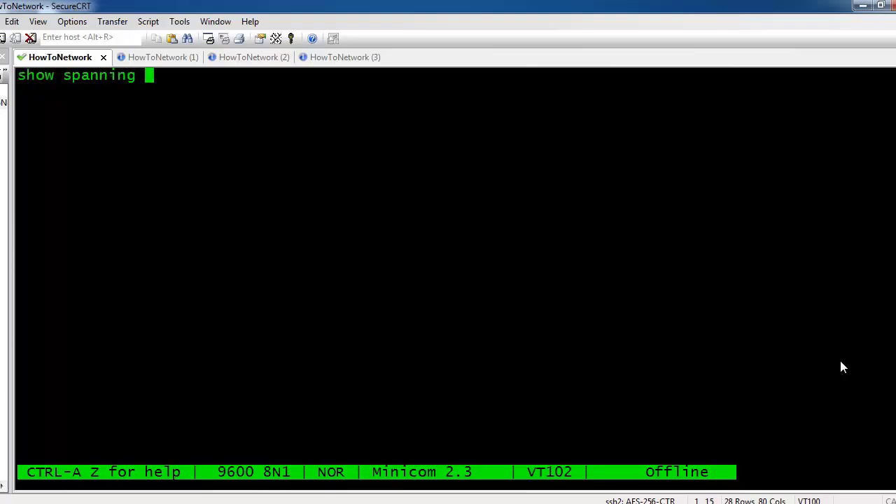
key(BackSpace)
key(BackSpace)
key(BackSpace)
key(BackSpace)
key(BackSpace)
key(BackSpace)
key(BackSpace)
key(BackSpace)
key(BackSpace)
key(BackSpace)
key(BackSpace)
key(BackSpace)
key(BackSpace)
key(BackSpace)
List the available show spanning-tree options on ALS1 and display the spanning-tree details for VLAN 1
key(Return)
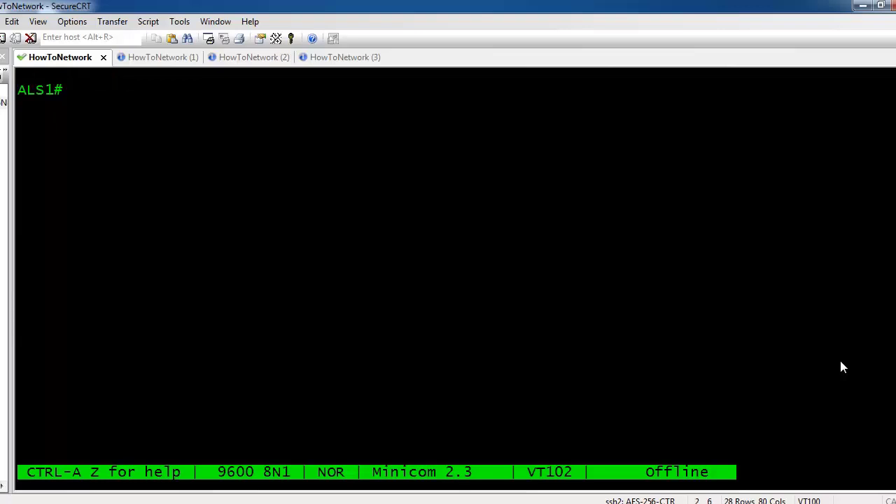
text(sow sp)
key(BackSpace)
key(BackSpace)
key(BackSpace)
key(BackSpace)
key(BackSpace)
text(how spanning)
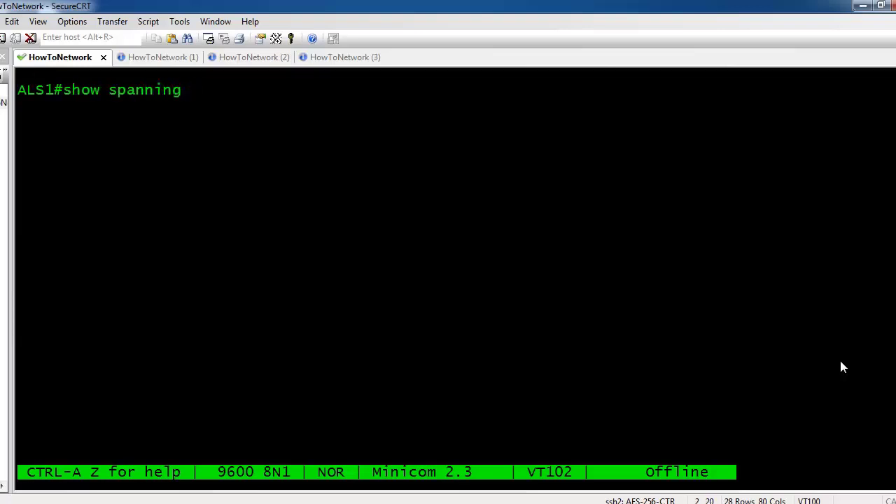
key(BackSpace)
key(BackSpace)
text(g-tree ?)
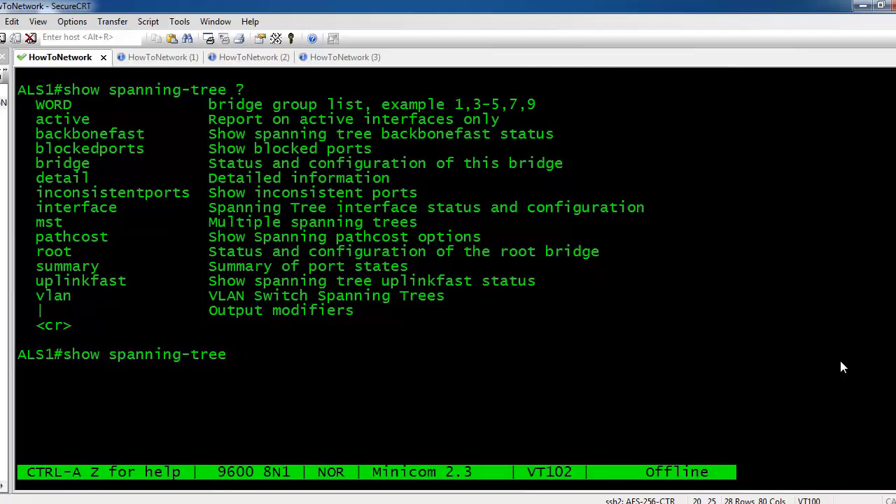
text(vlan 1)
key(Return)
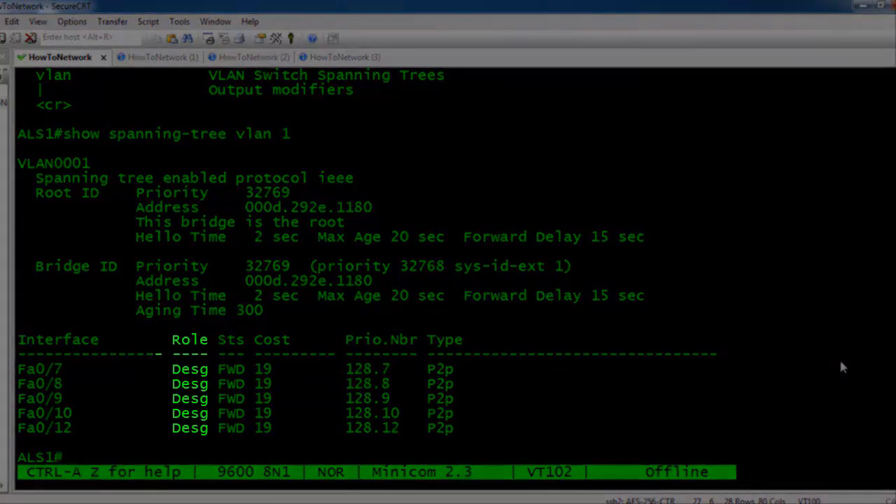
Switch to the ALS2 session and display its spanning-tree details for VLAN 1
click(181, 62)
text(show sp)
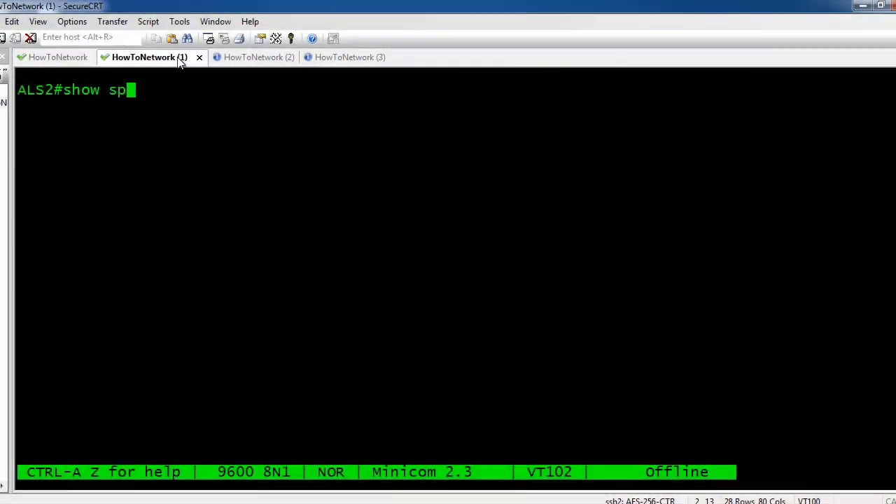
text(anning-tree vlan 1)
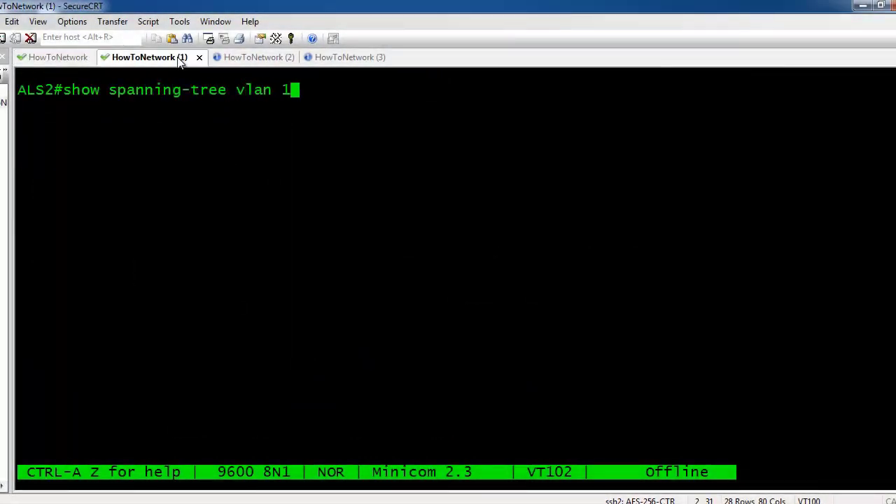
key(Return)
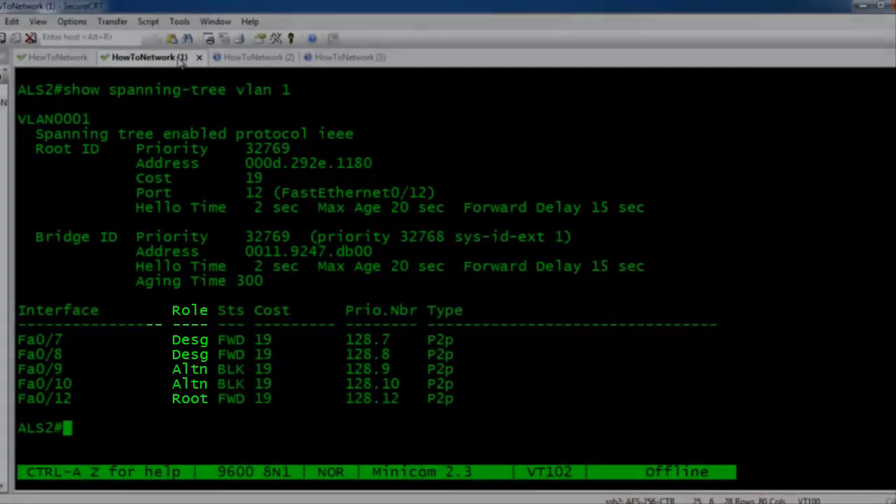
Return to the ALS1 session, list the show spanning-tree root options, and display the root bridge information for all VLANs
click(63, 56)
text(?)
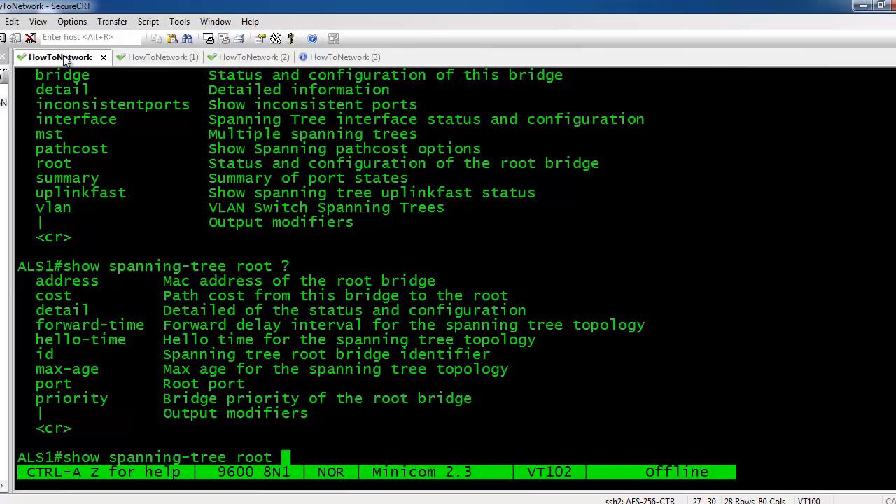
key(Return)
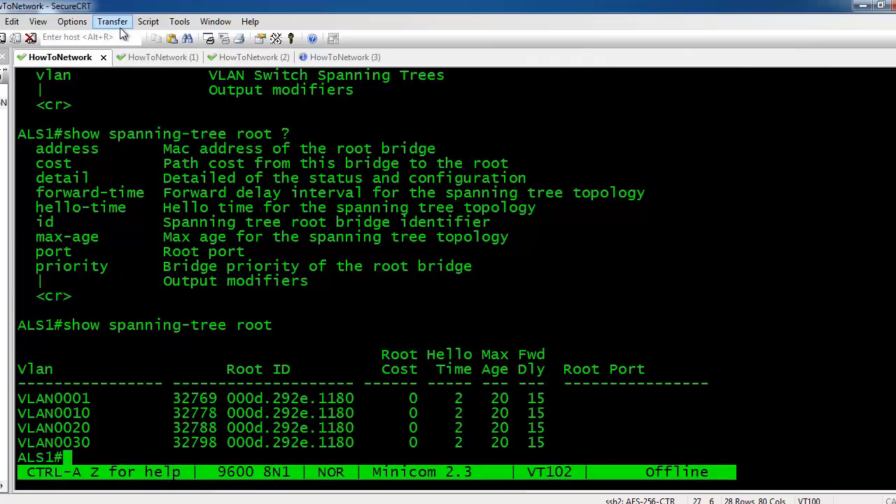
Configure DLS1 as the primary root bridge for VLAN 1 with spanning-tree vlan 1 root primary, and leave configuration mode
click(238, 59)
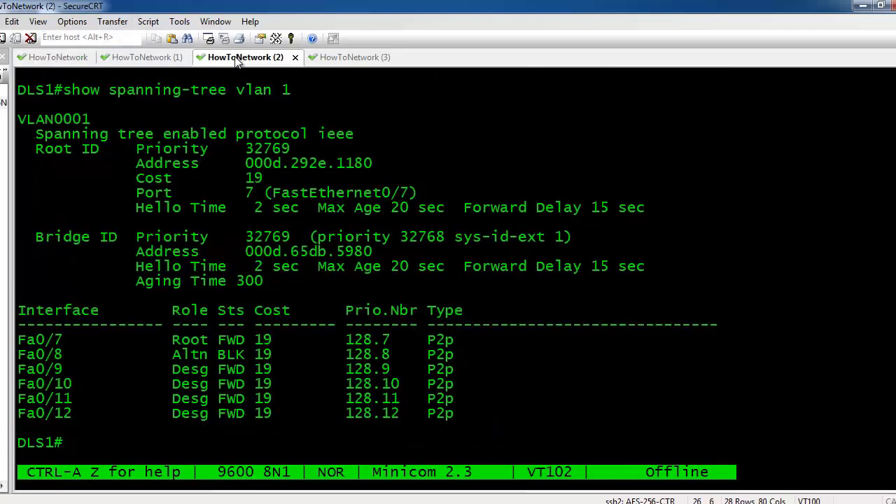
text(config t)
key(Return)
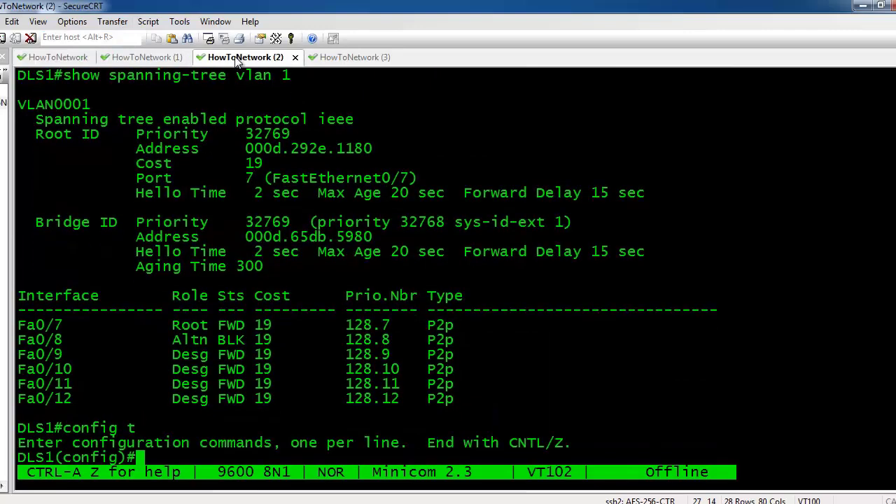
text(spanning-tre)
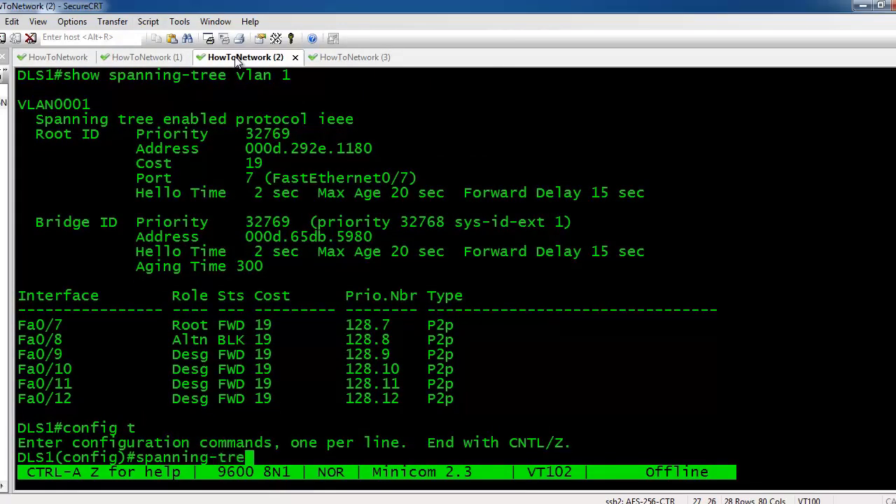
text(e vlan 1)
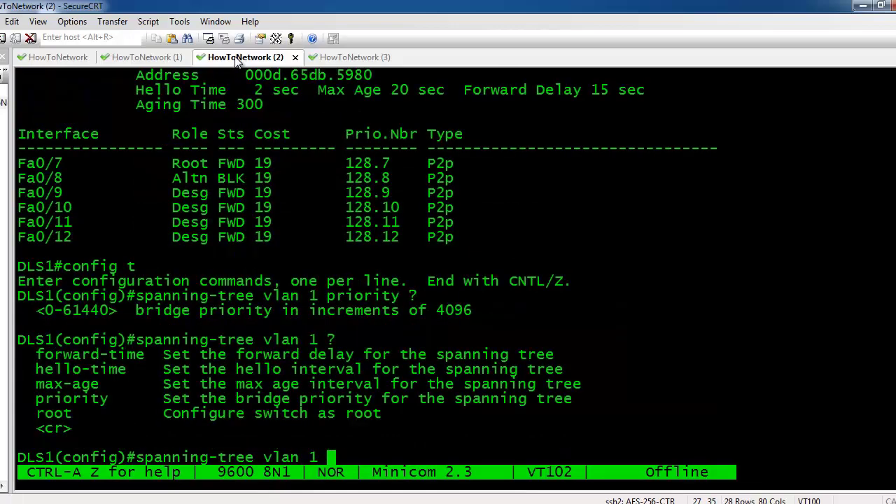
text(root ?)
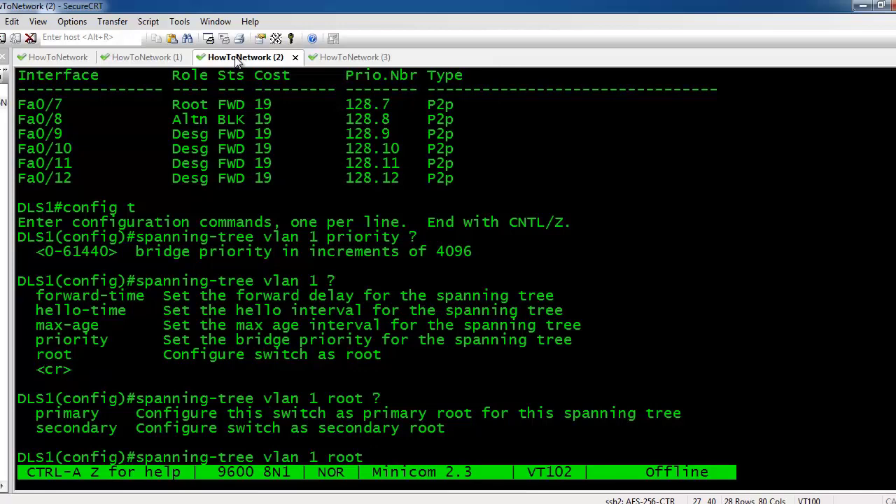
text(primary ?)
key(Return)
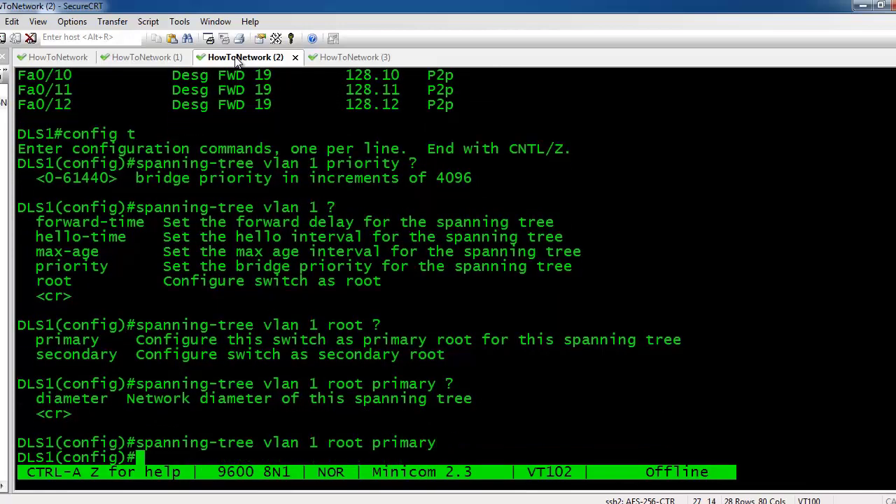
key(ctrl+z)
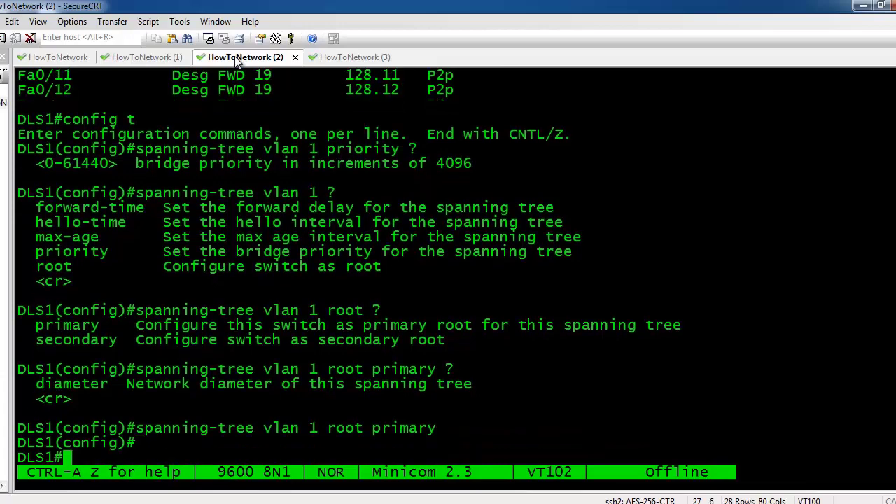
Display the spanning-tree details for VLAN 1 on DLS1
text(show spanning-tree vl)
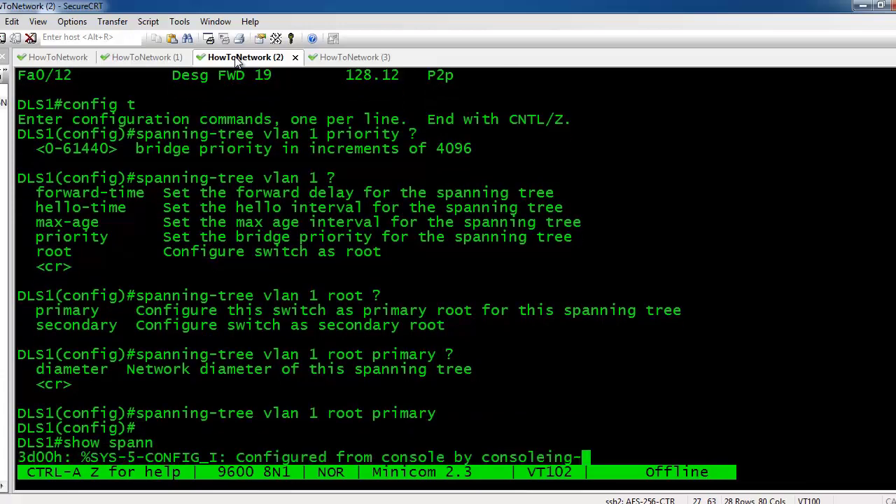
text(an 1)
key(Return)
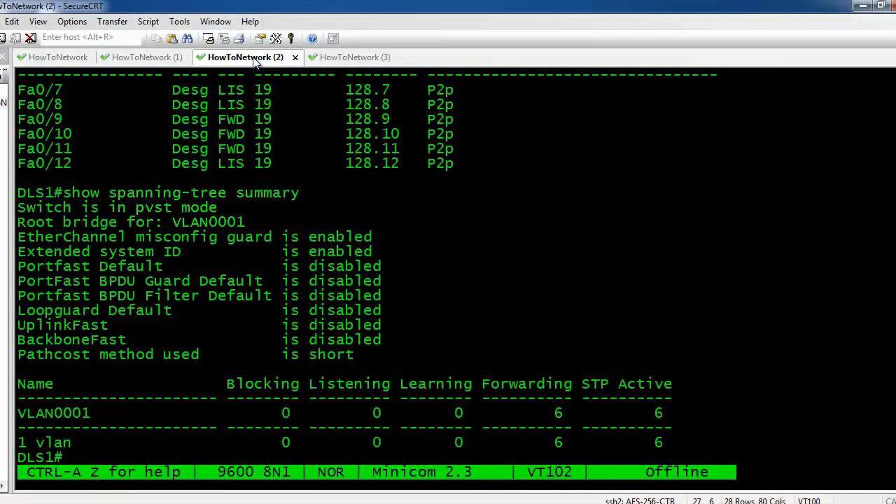
Display the root bridge information on DLS1 with show spanning-tree root
text(show spann)
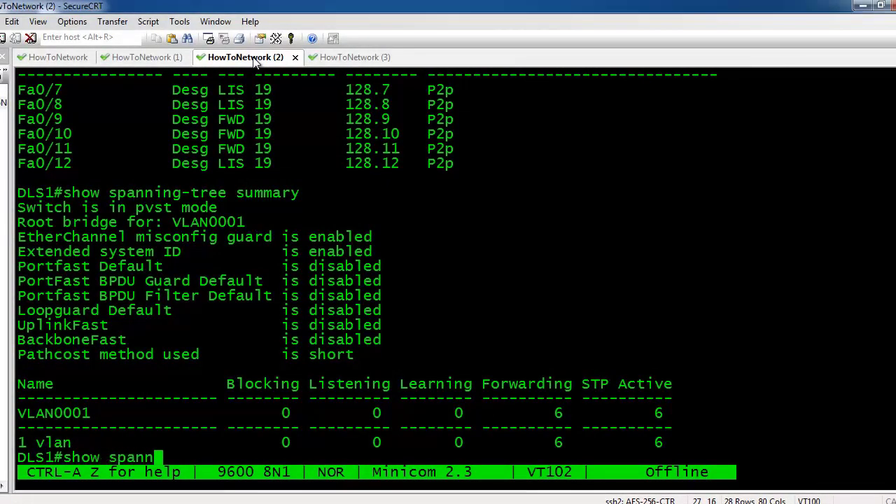
text(ing-tre roo)
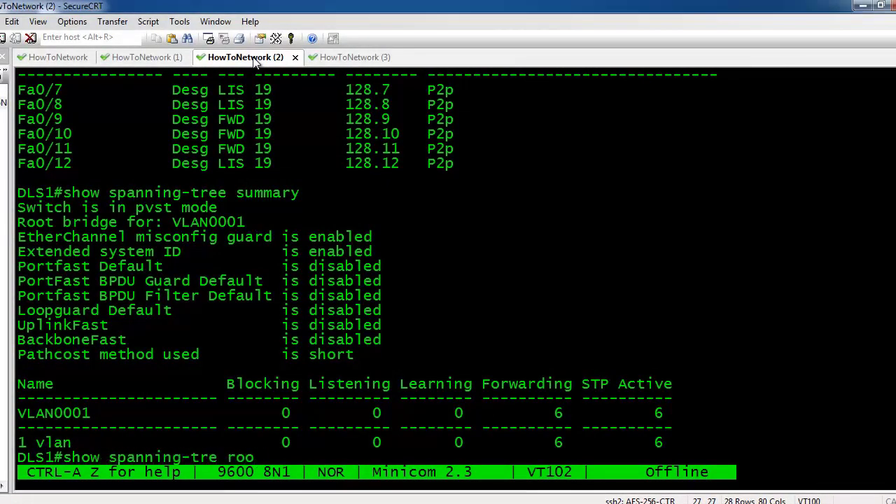
key(BackSpace)
key(BackSpace)
key(BackSpace)
key(BackSpace)
text(e root)
key(Return)
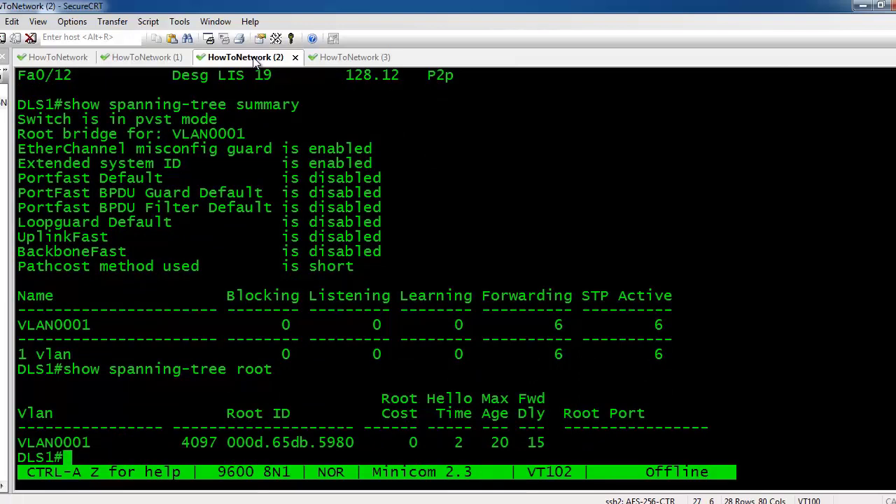
Enter global configuration mode on DLS1 and set the VLAN 1 spanning-tree hello-time to 9 seconds, consulting the command help
text(config t)
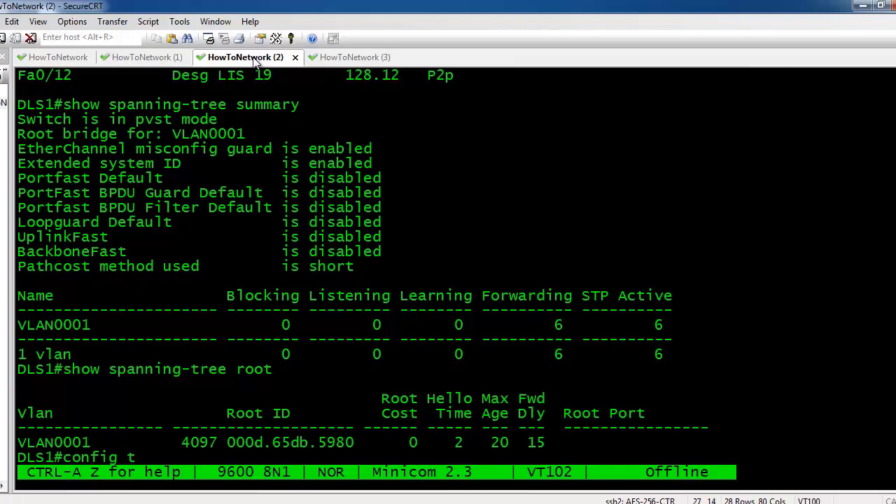
key(Return)
text(sp)
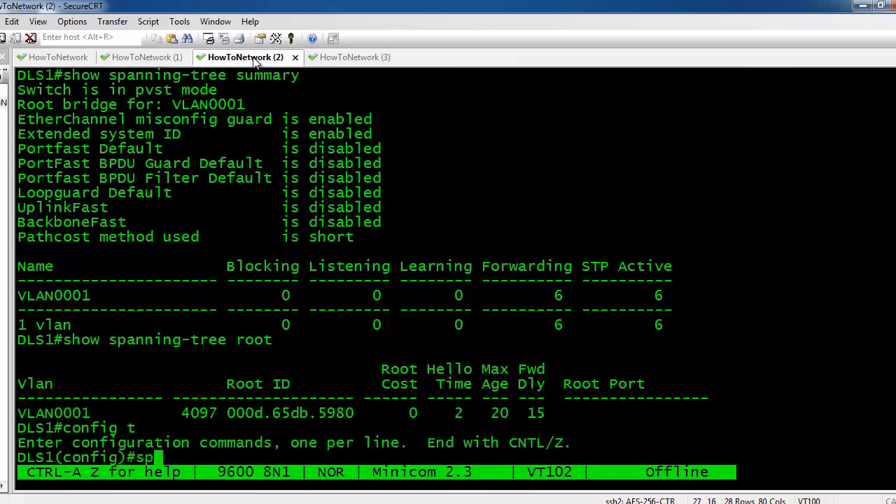
text(anning-tree)
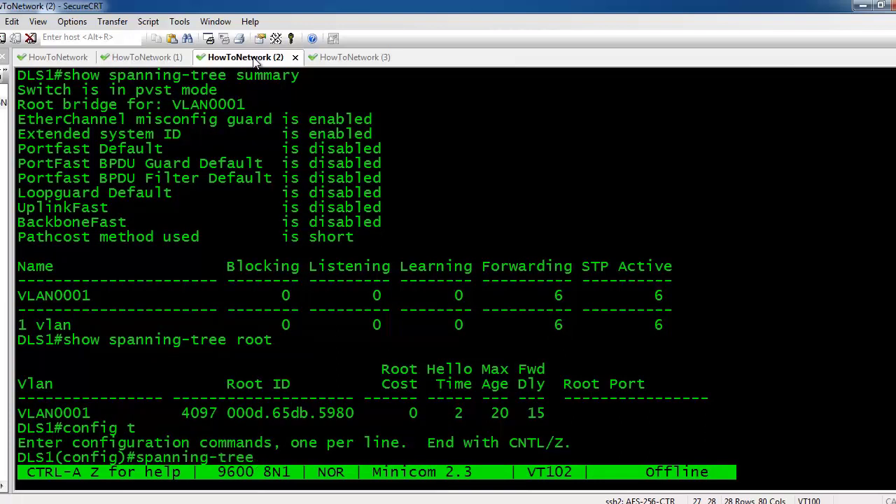
text( ?)
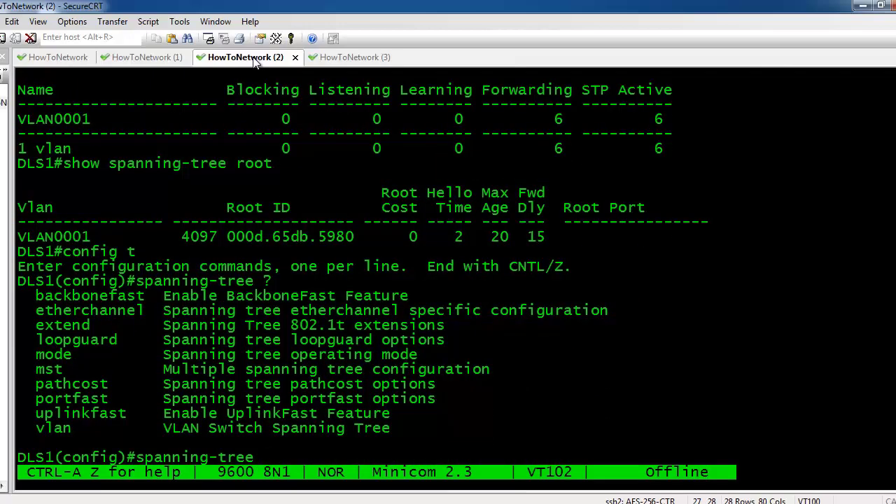
text(vlan 1 ?hello-time )
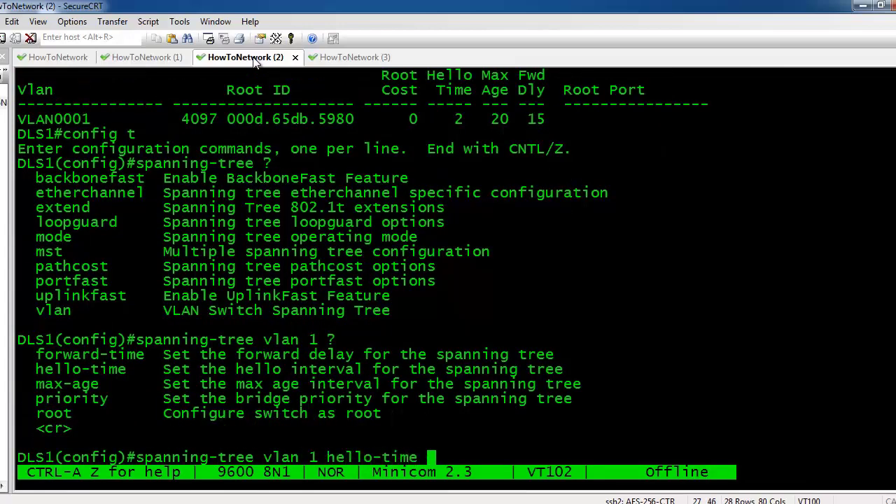
text(?)
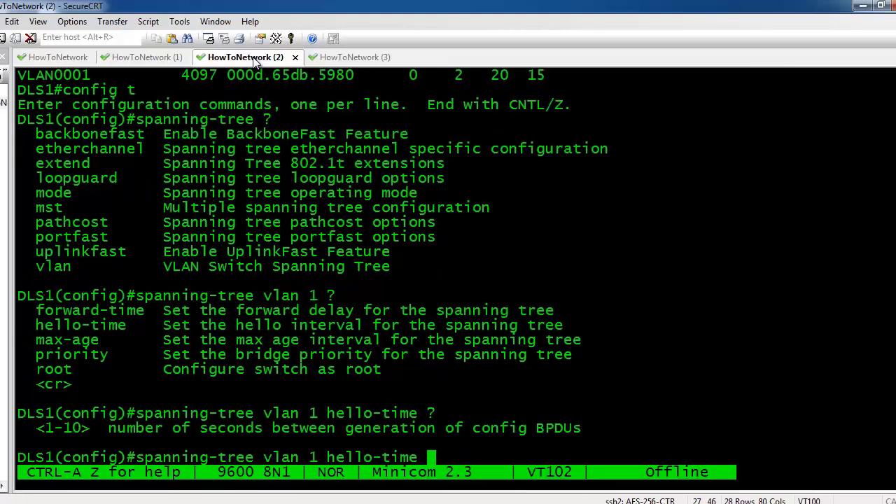
text(9 ?)
key(Return)
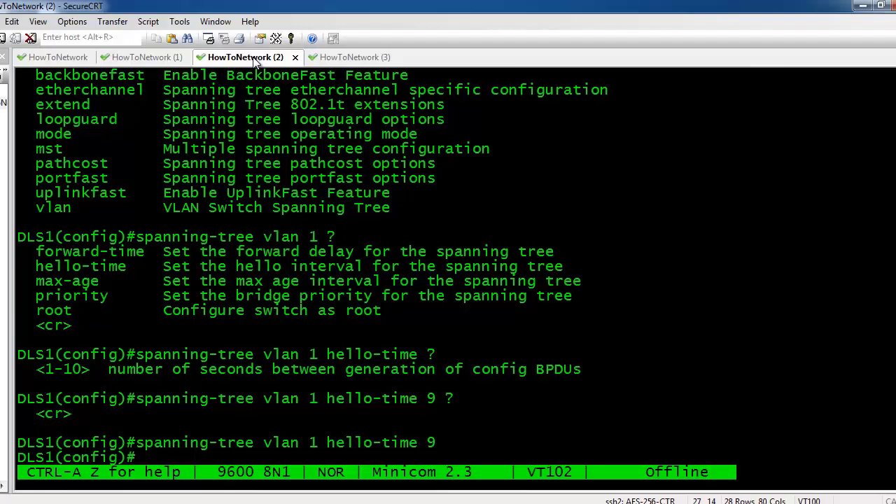
Set the VLAN 1 spanning-tree max-age on DLS1 to 40 seconds, checking the permitted range with the command help
text(spanning-)
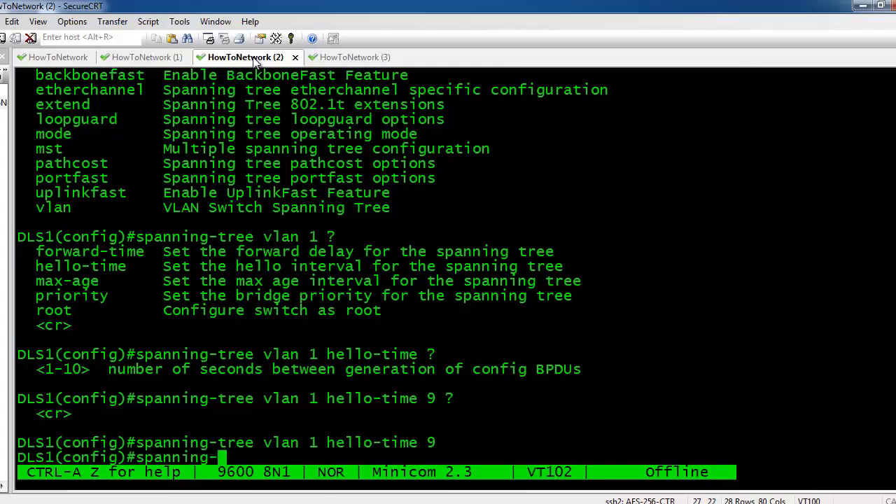
text(tree vlan )
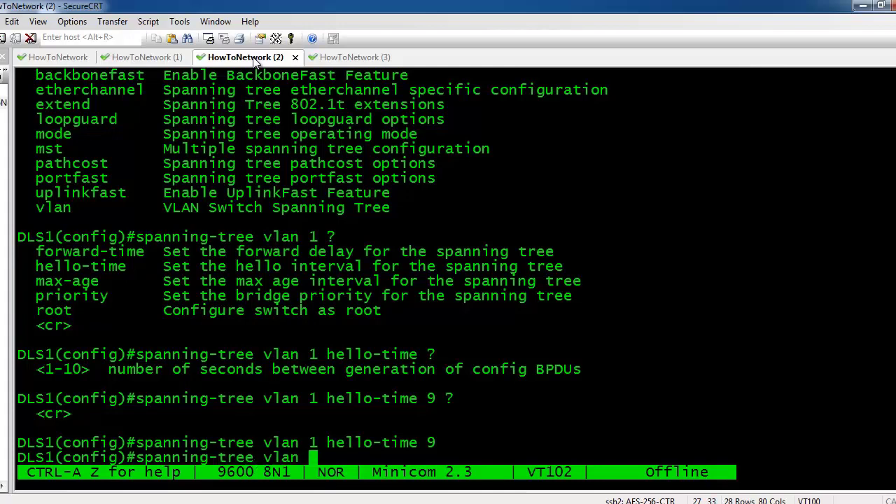
text(1 ma?x)
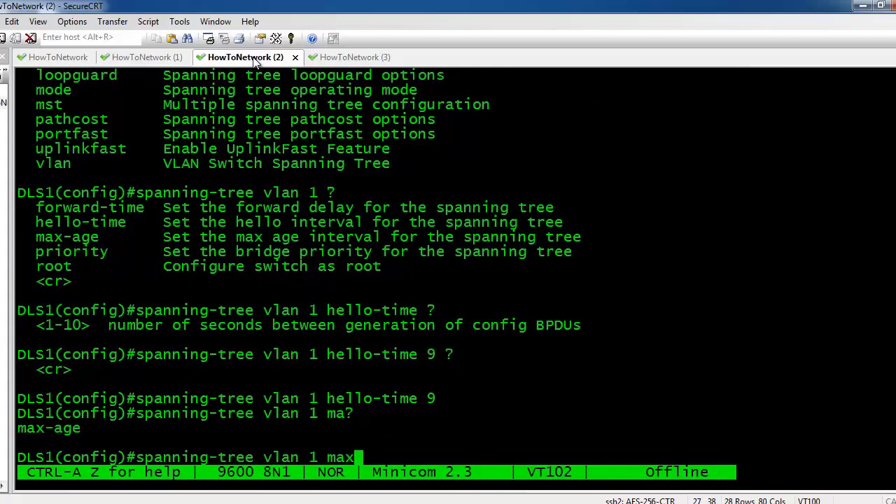
text(-age )
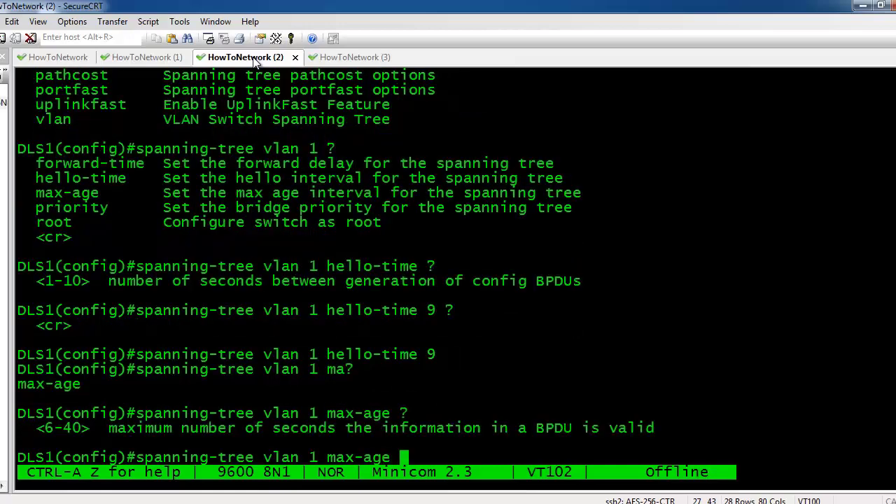
text(?40)
key(Return)
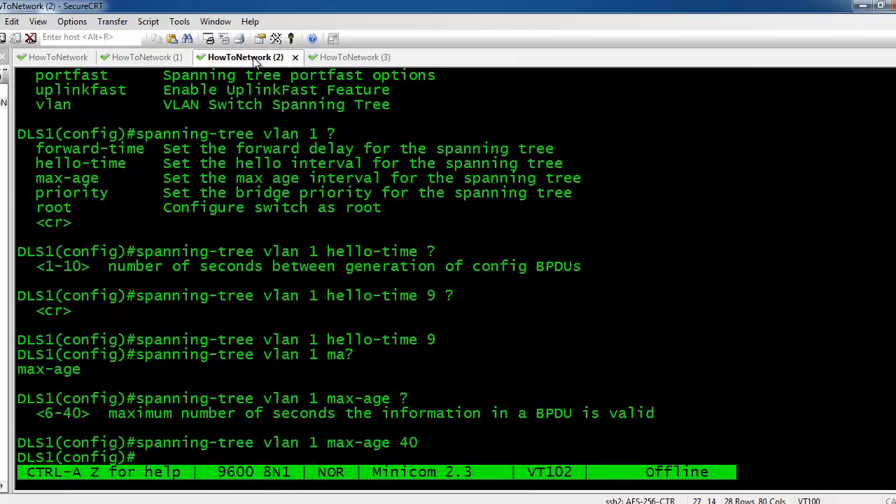
Set the VLAN 1 spanning-tree forward-time on DLS1 to 30 seconds, checking the command help for the permitted range, and leave configuration mode
text(spanning-)
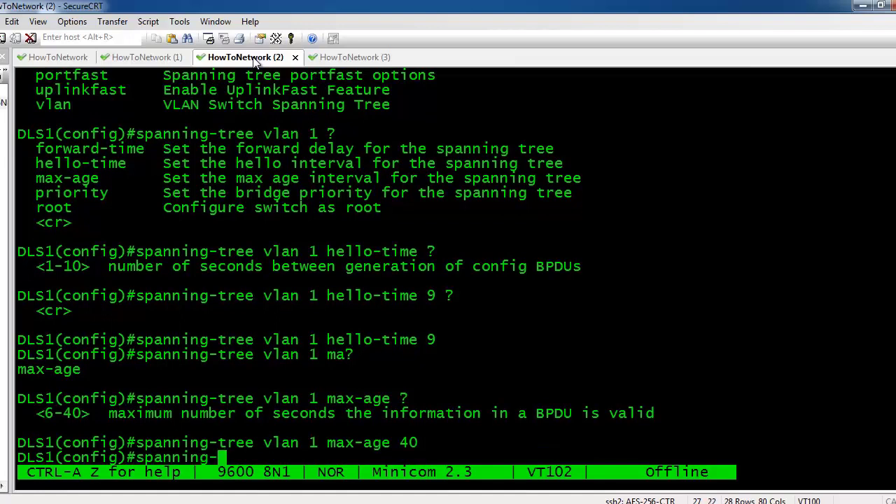
text(tree vlan 1 )
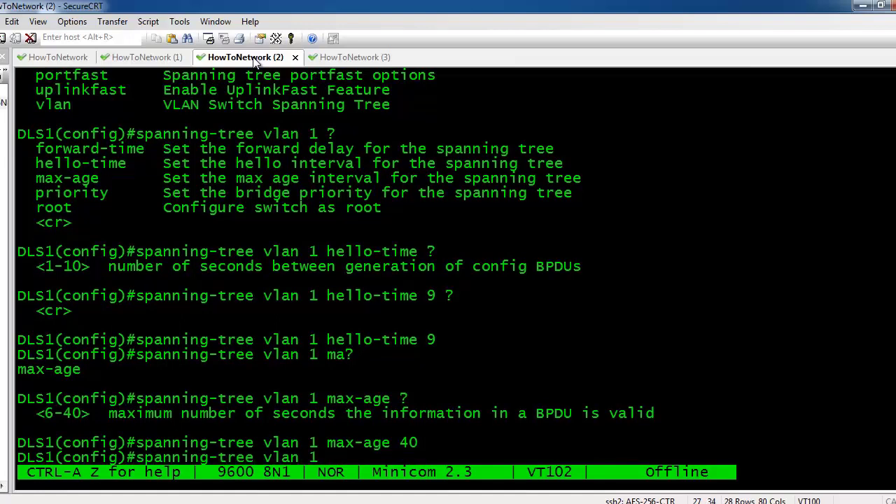
text(?)
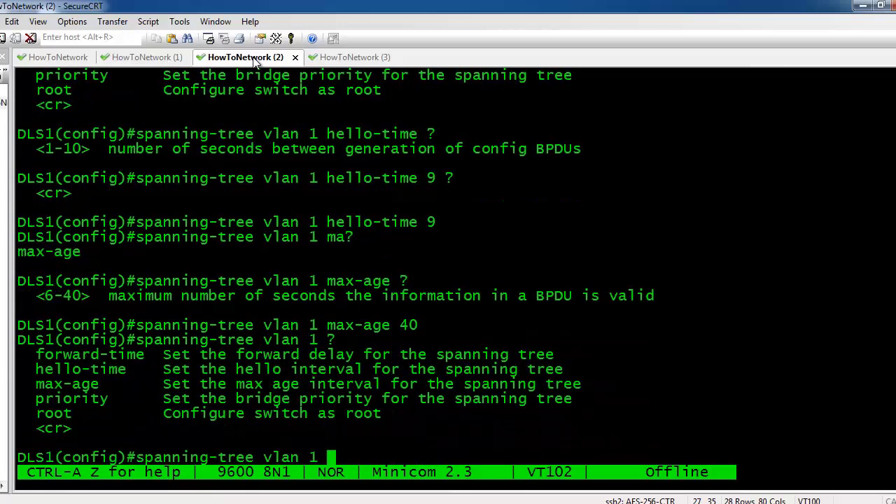
text(forward-)
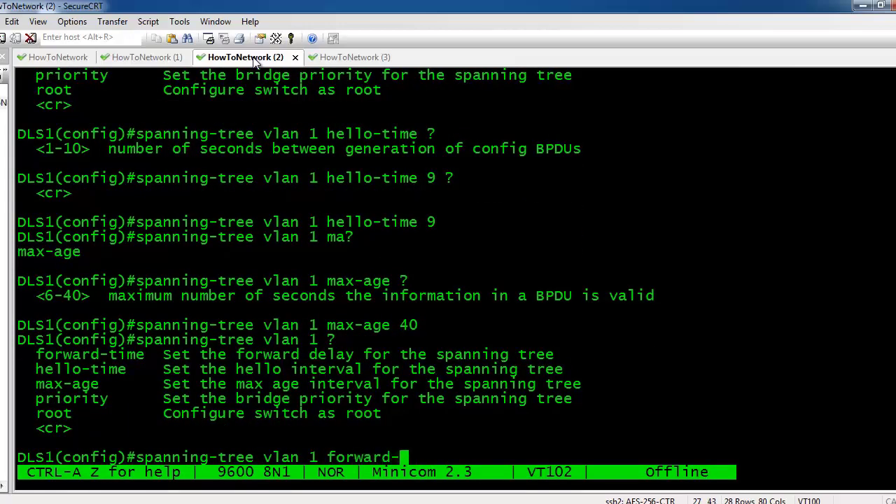
text(time ?)
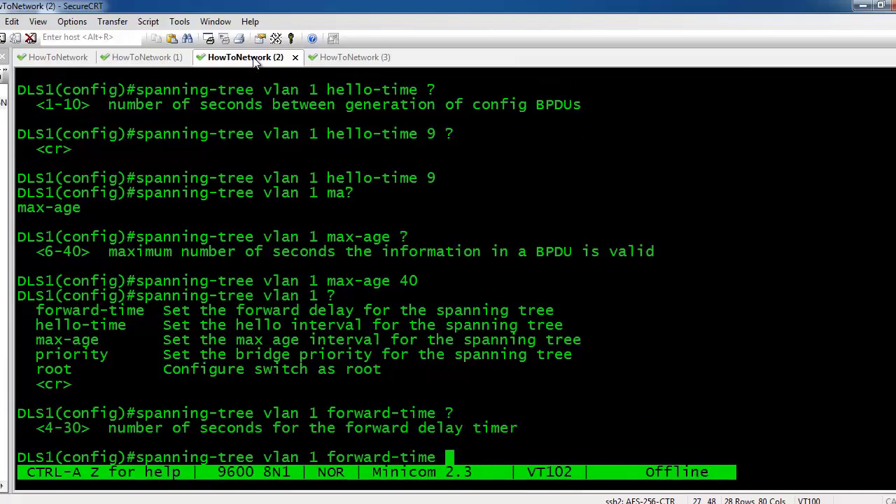
text(15)
key(BackSpace)
key(BackSpace)
text(30)
key(Return)
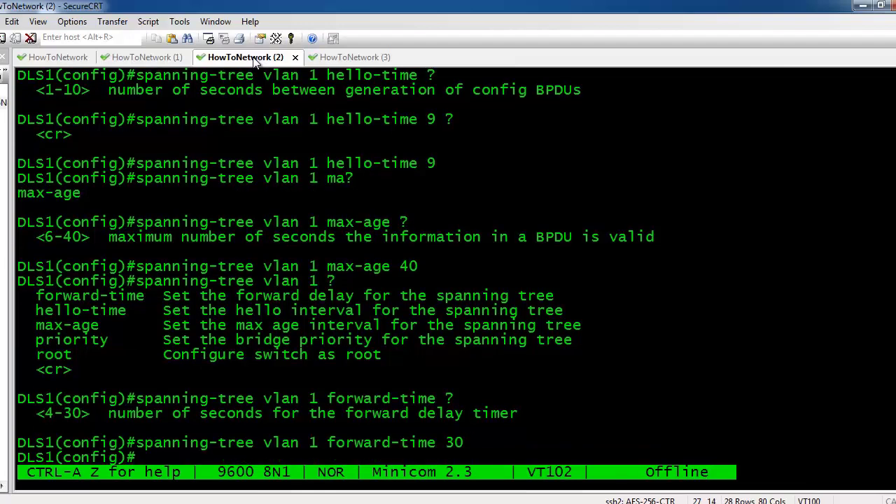
key(ctrl+z)
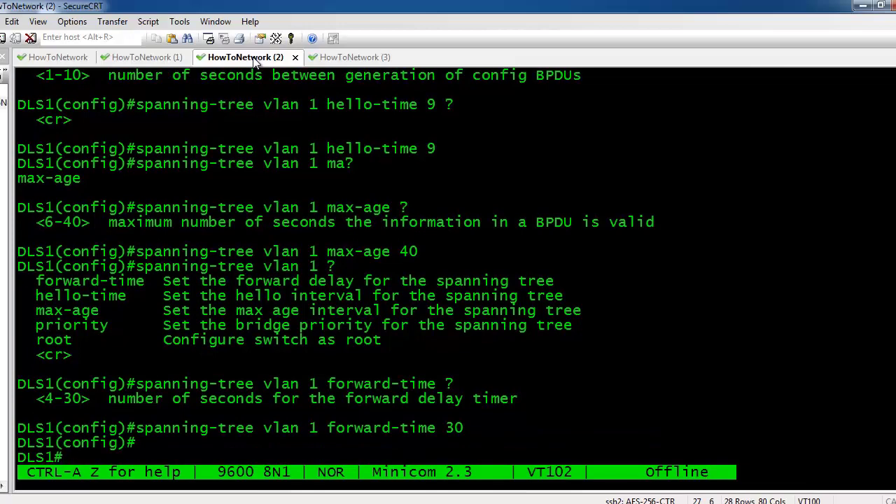
Display the VLAN 1 root bridge information and timers on DLS1 with show spanning-tree vlan 1 root
text(s)
key(BackSpace)
key(Return)
text(show s)
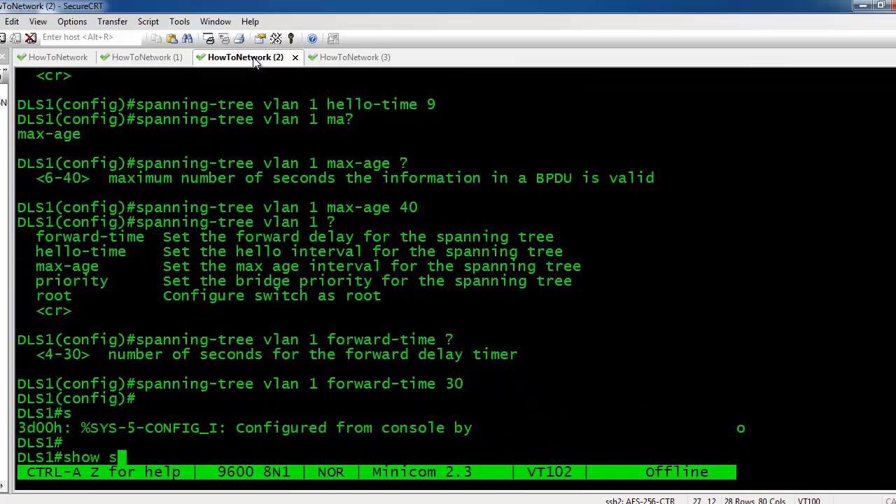
text(panning-tree vlan 1 root)
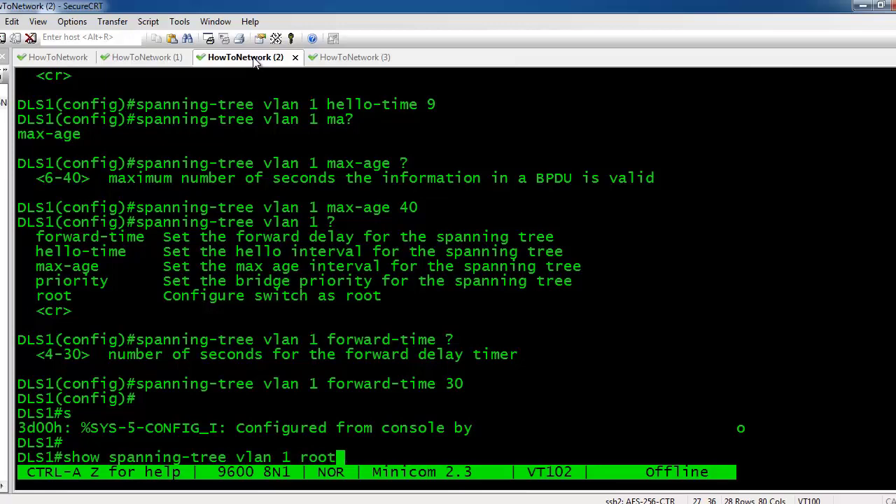
key(Return)
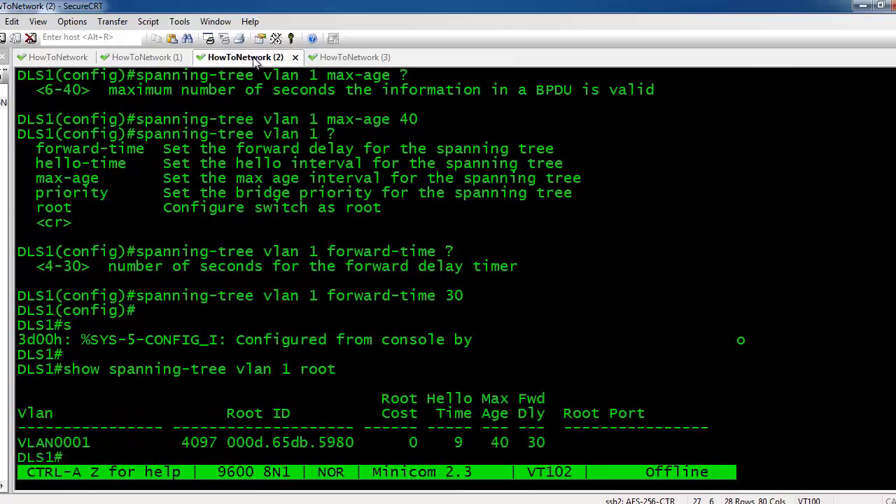